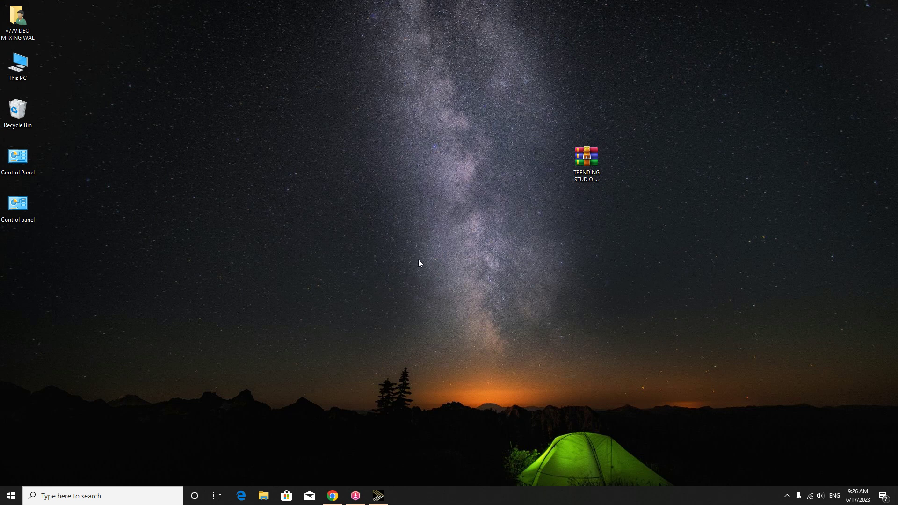
Step: Drag the TRENDING STUDIO LOGO PROJECT archive slightly left on the desktop
left_click_drag(585, 157, 508, 142)
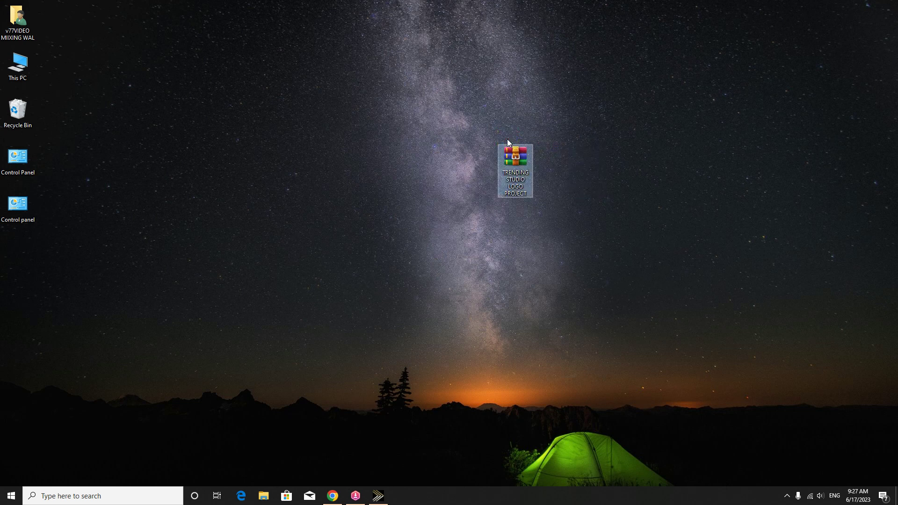
Step: Extract the archive to its default desktop folder, entering the archive password with display hidden
right_click(519, 162)
left_click(550, 189)
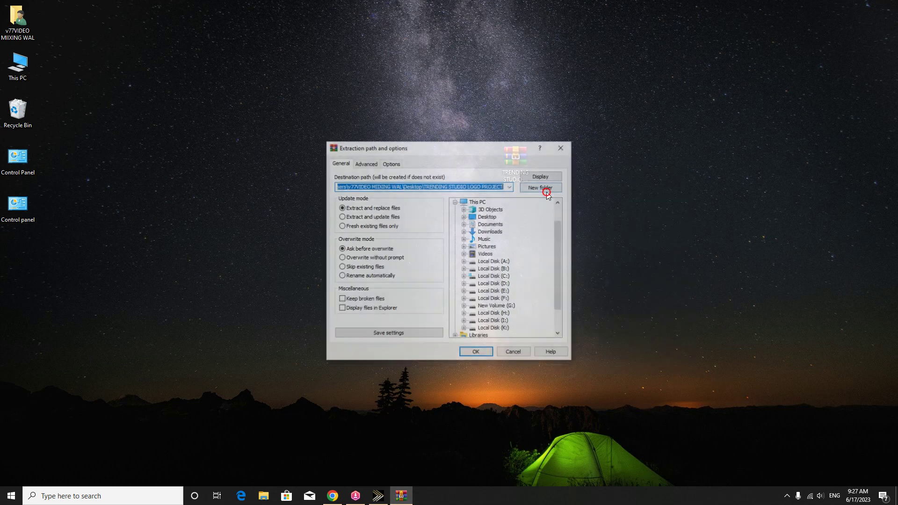
left_click(477, 354)
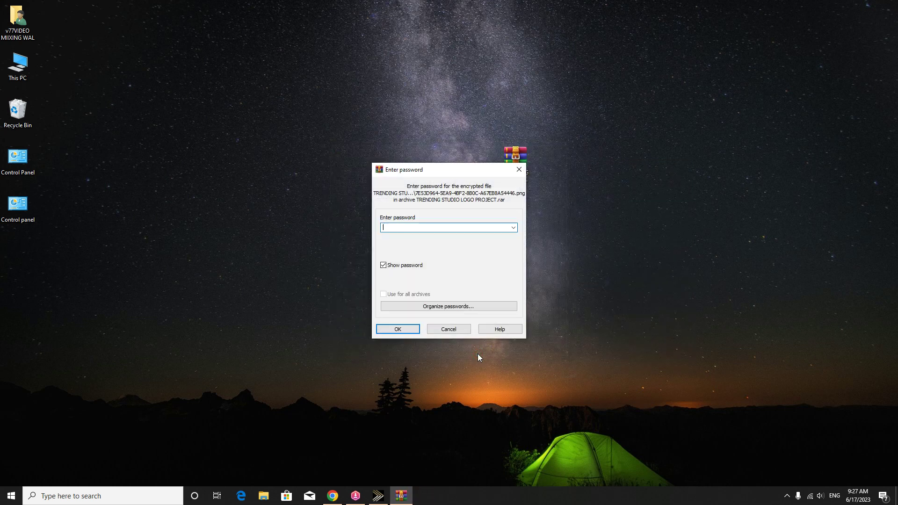
left_click(384, 264)
type("1234")
left_click(399, 330)
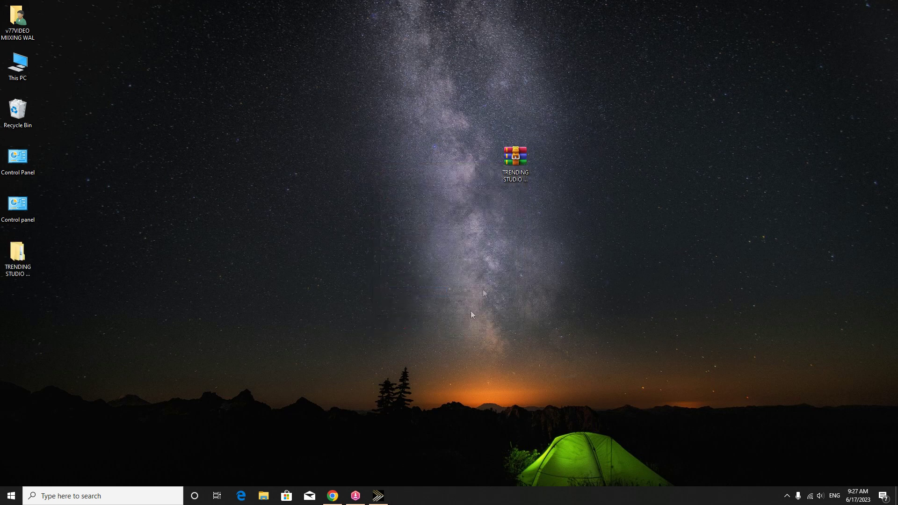
Step: Move the extracted folder beside the archive and open its inner TRENDING STUDIO LOGO PROJECT folder
left_click_drag(18, 256, 603, 152)
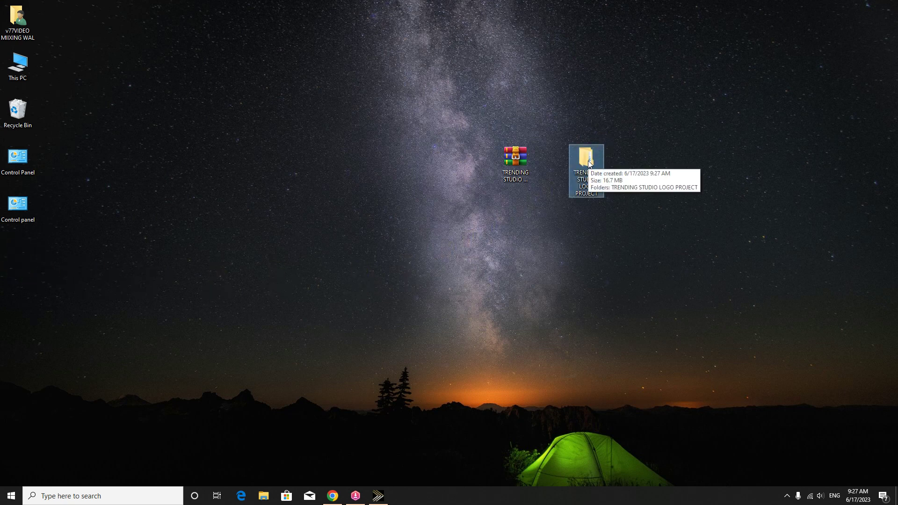
double_click(587, 159)
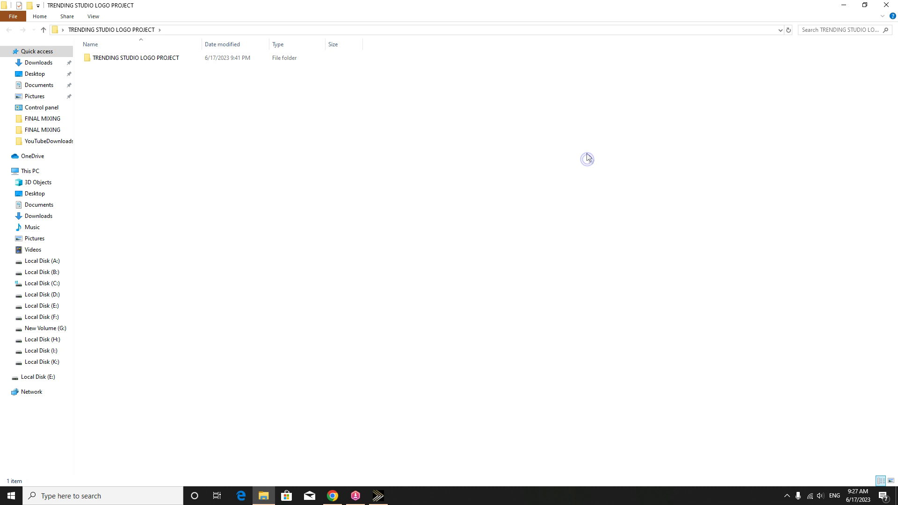
double_click(157, 61)
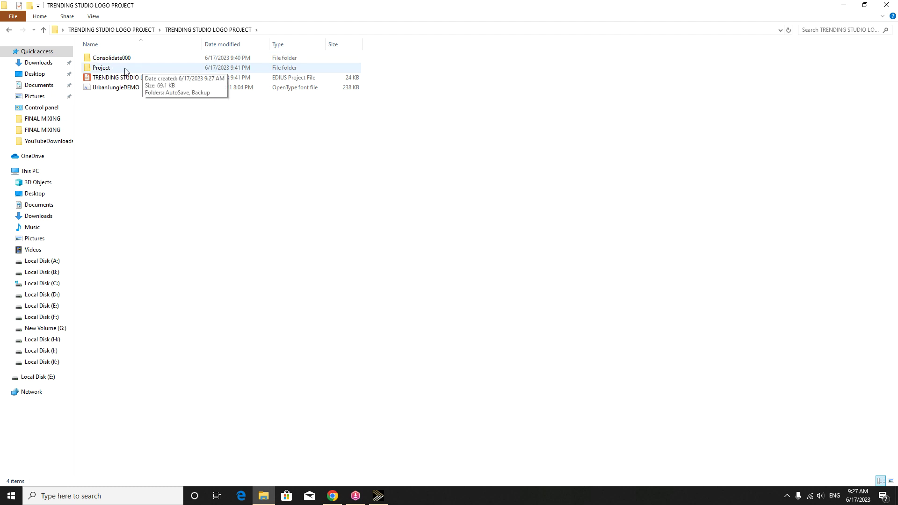
Step: Check the EDIUS project and UrbanJungleDEMO font files, then open the font preview
left_click(141, 78)
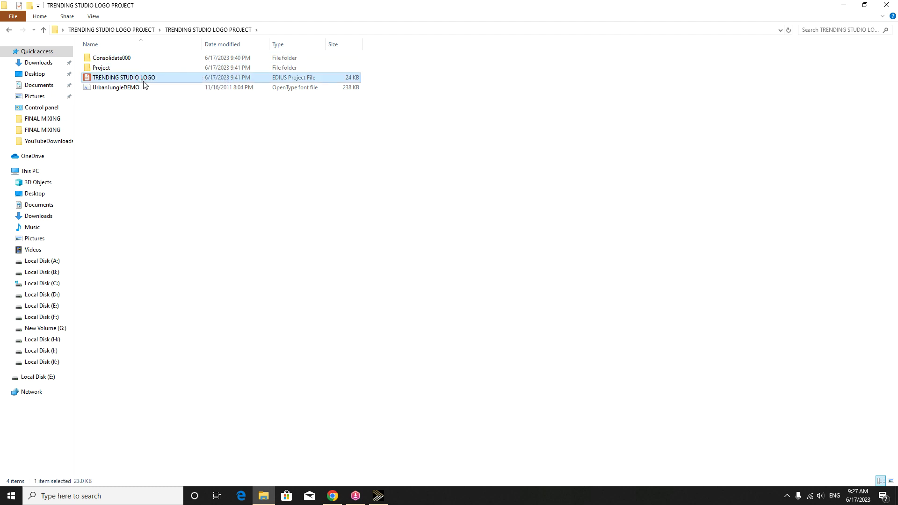
left_click(143, 88)
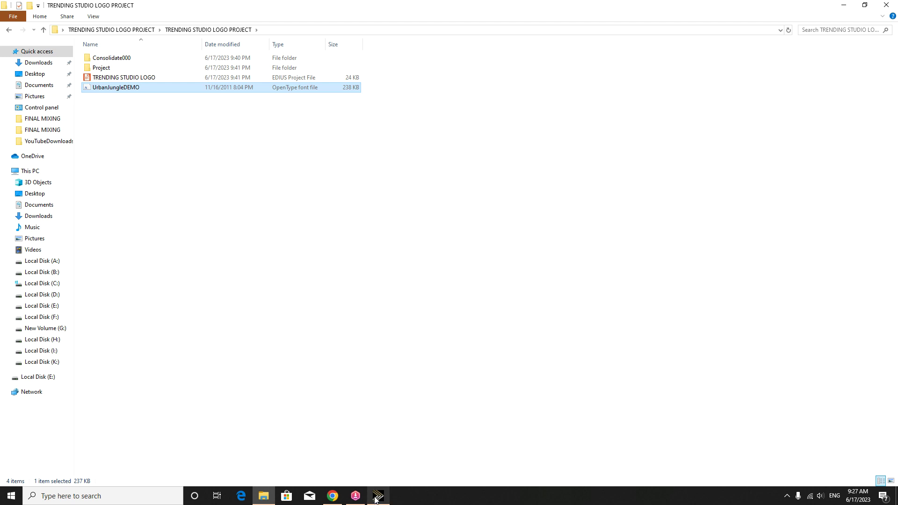
mouse_move(375, 500)
left_click(421, 368)
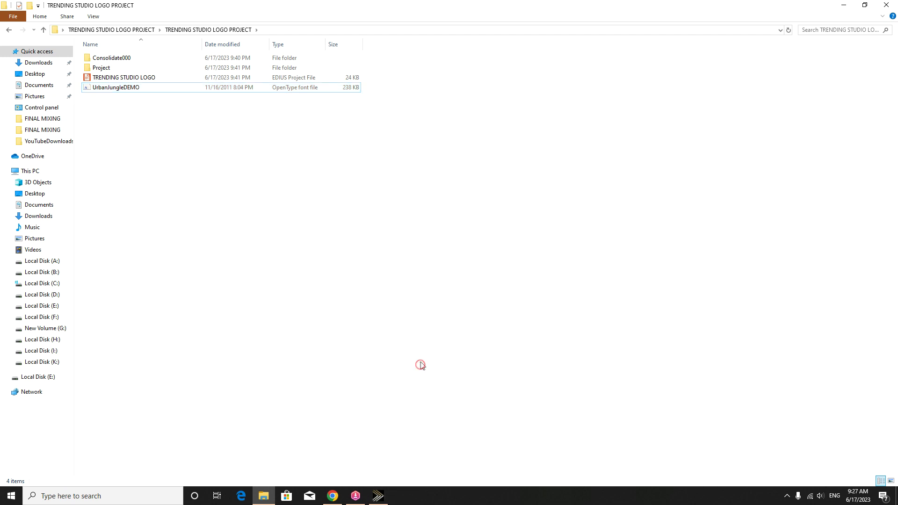
double_click(122, 88)
Step: Install the Urban Jungle font, replacing the existing copy, and close the Font Viewer
left_click(112, 98)
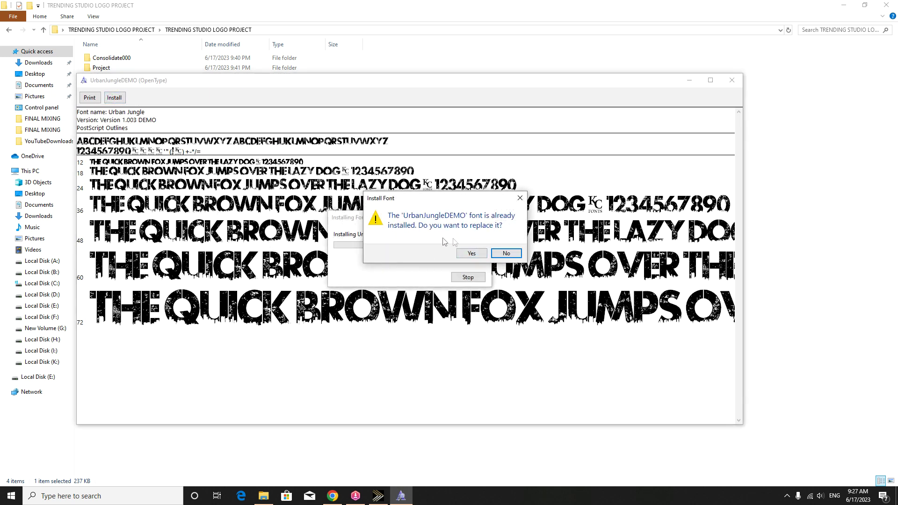
left_click(471, 254)
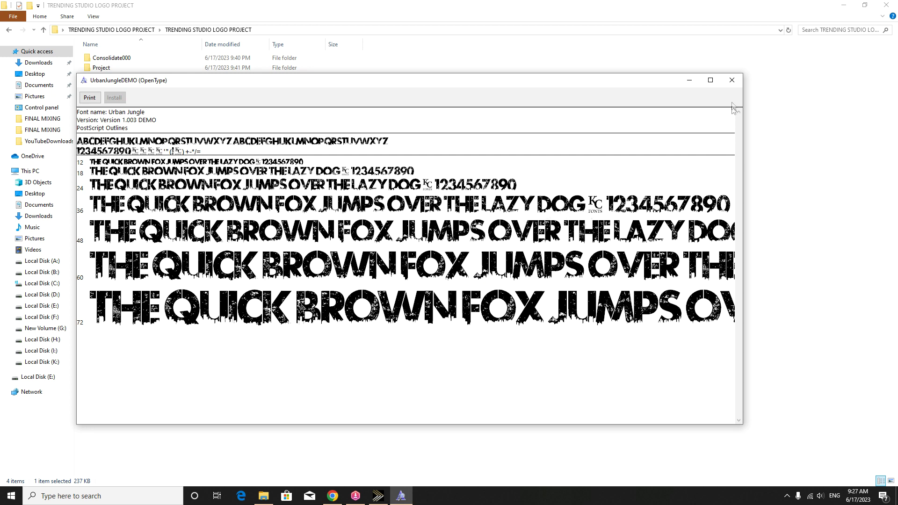
left_click(732, 80)
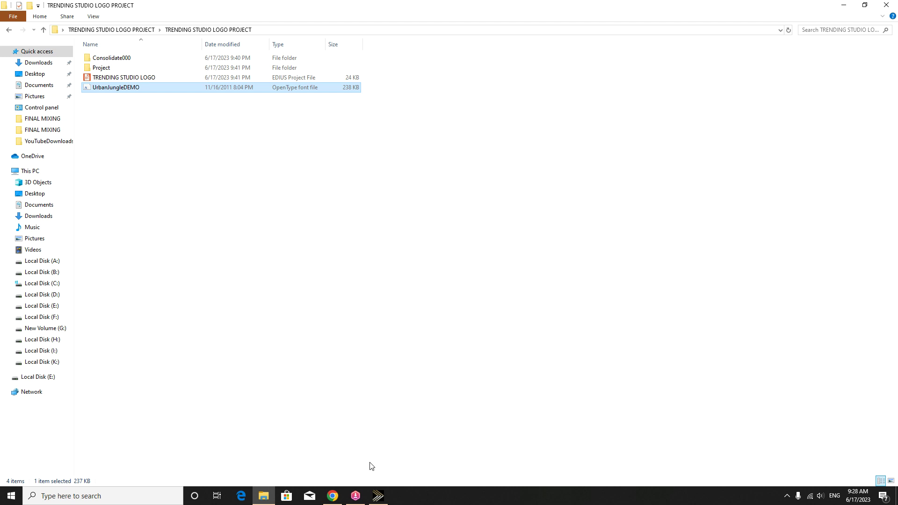
Step: Open the TRENDING STUDIO LOGO project from Desktop > TRENDING STUDIO LOGO PROJECT in EDIUS
left_click(378, 495)
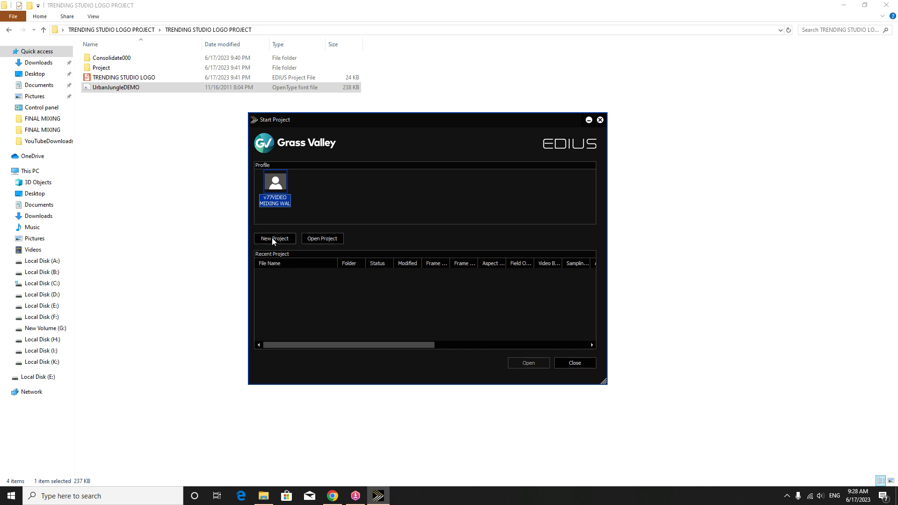
left_click(326, 238)
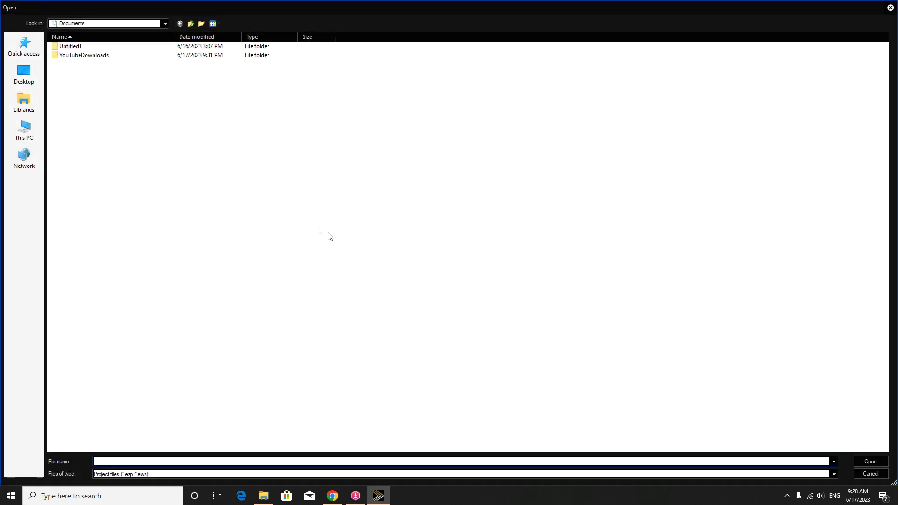
left_click(26, 131)
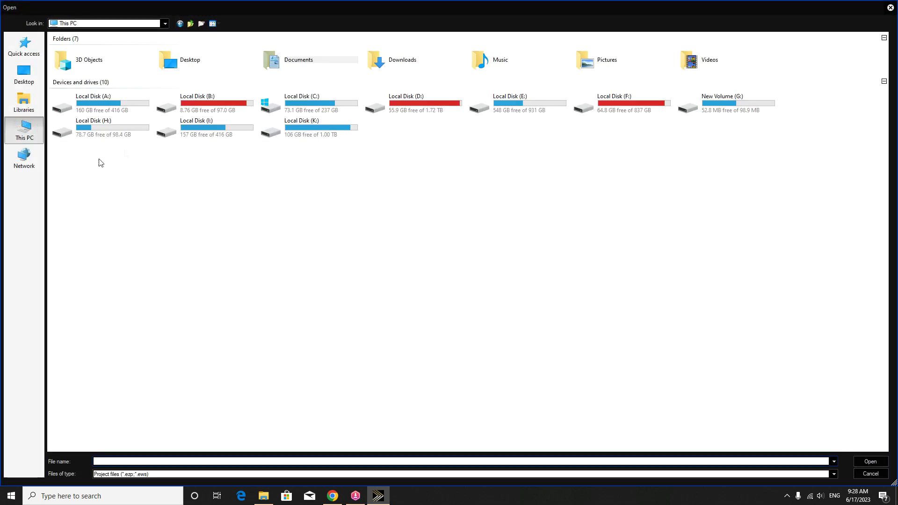
double_click(177, 62)
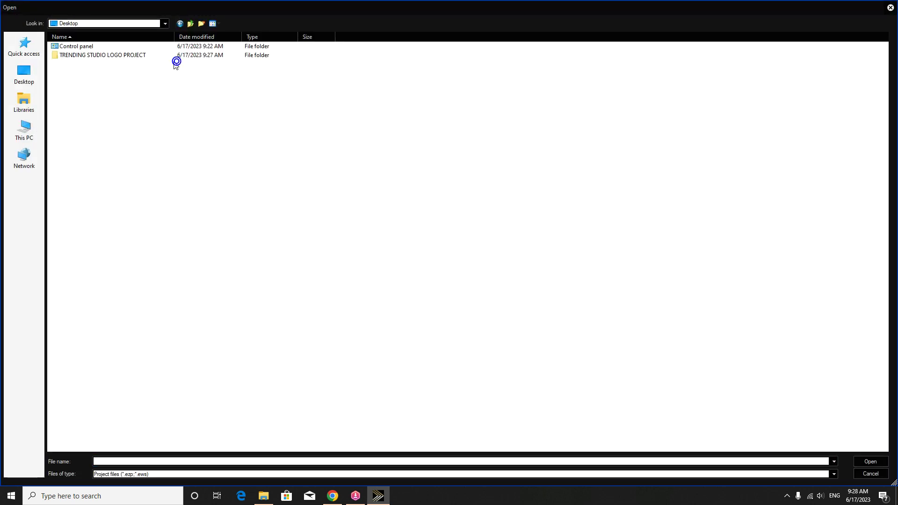
double_click(122, 55)
double_click(111, 44)
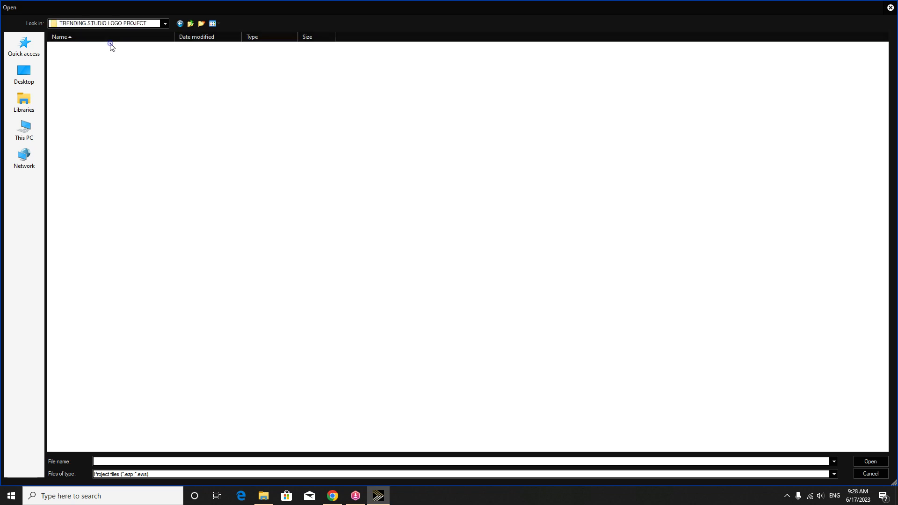
double_click(77, 63)
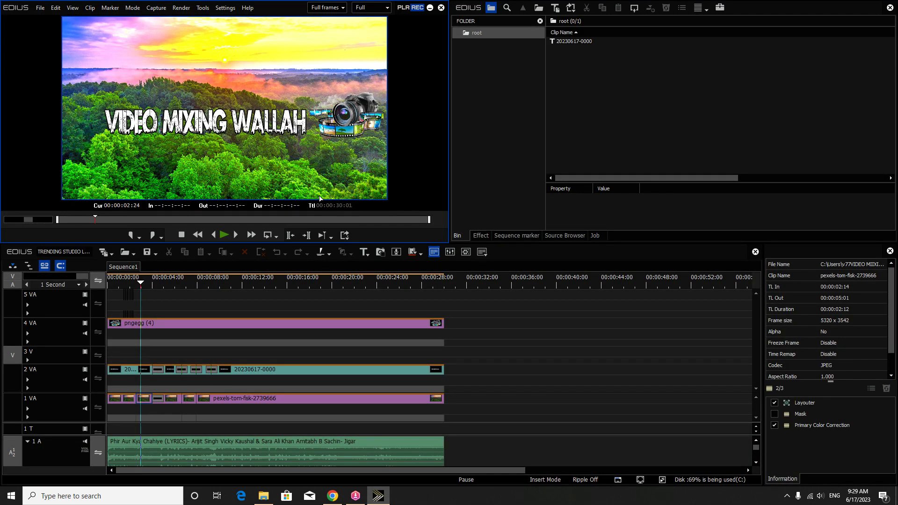
left_click(84, 441)
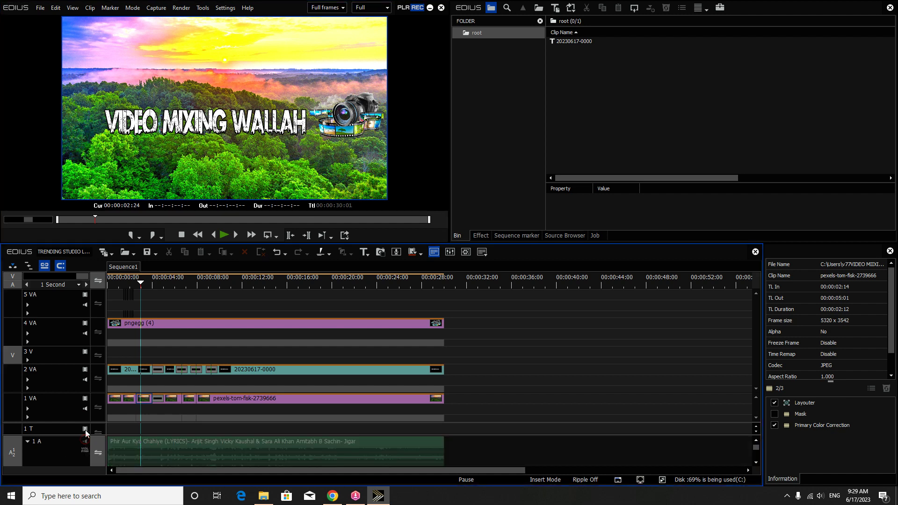
left_click(285, 288)
key("Home")
key("space")
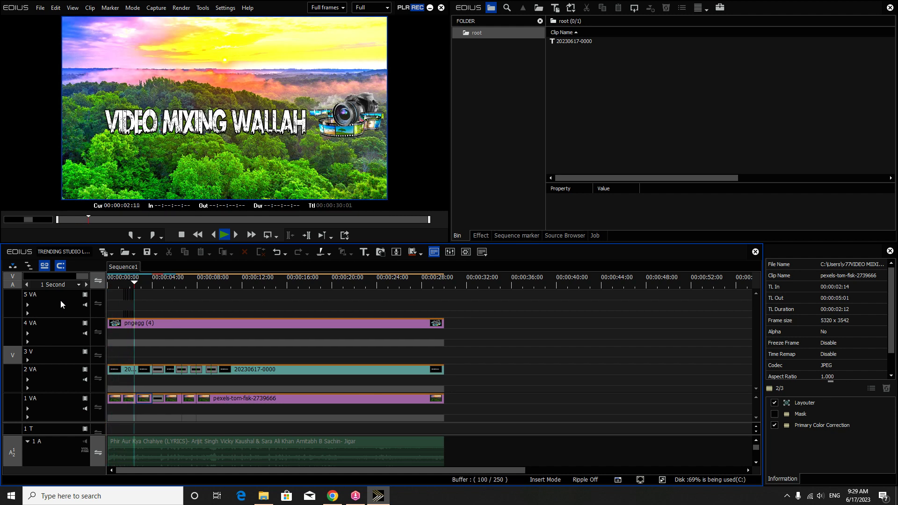
key("space")
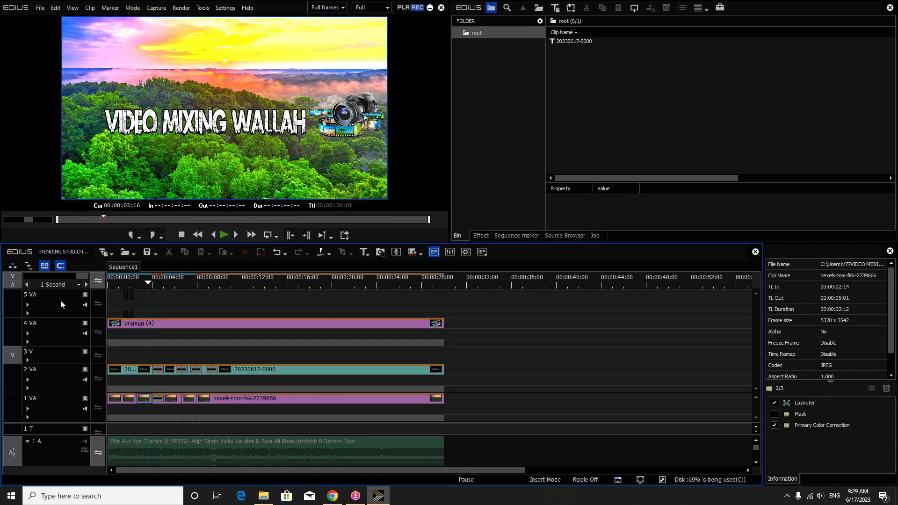
left_click_drag(196, 284, 139, 288)
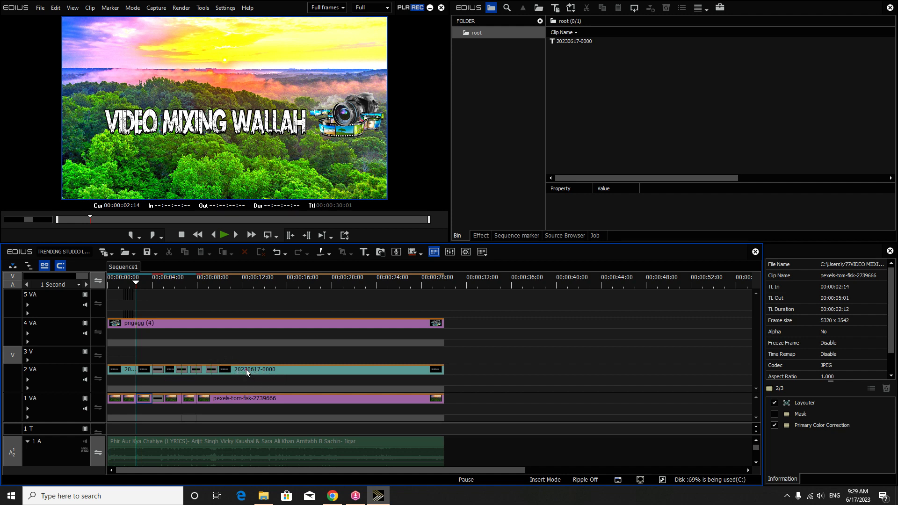
left_click(247, 370)
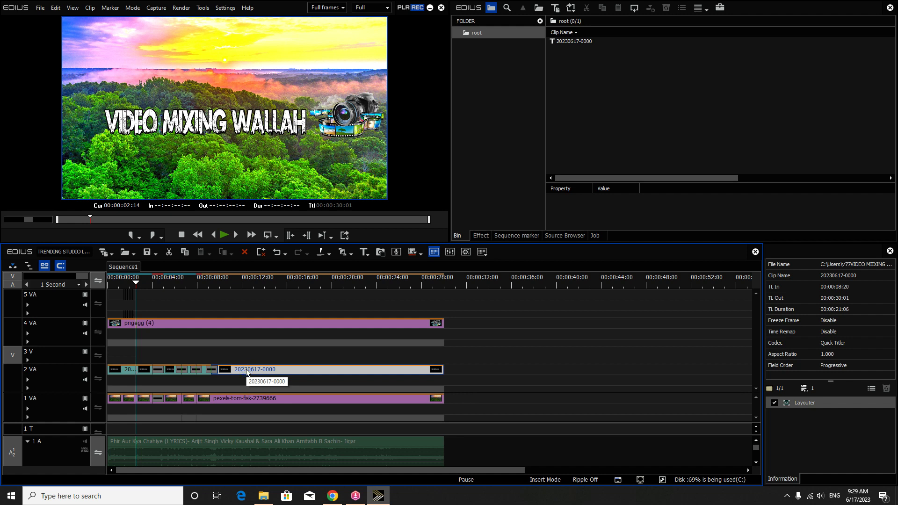
Step: Open the title clip in Quick Titler and delete the VIDEO MIXING WALLAH wording
double_click(260, 370)
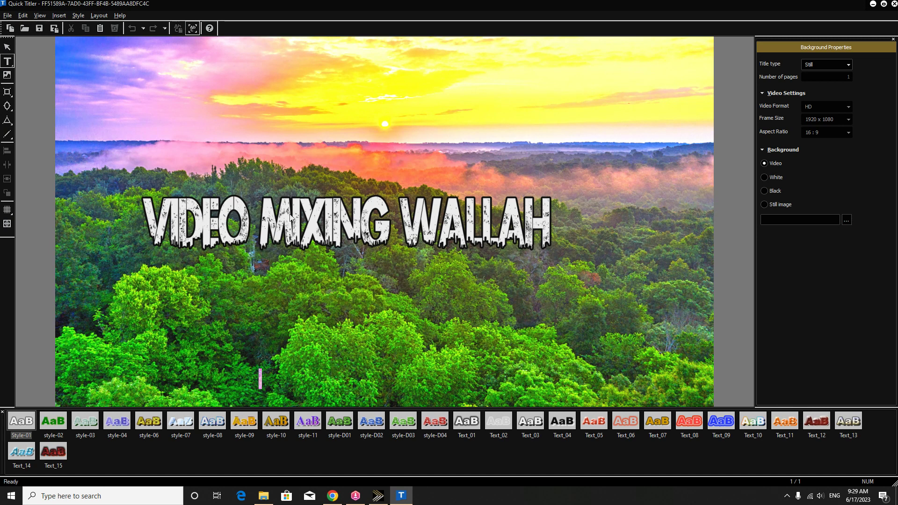
left_click(428, 219)
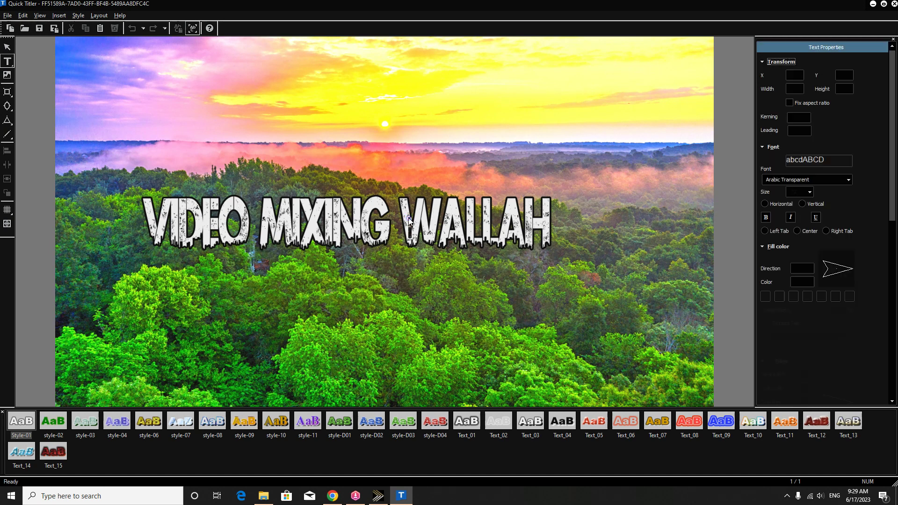
double_click(436, 236)
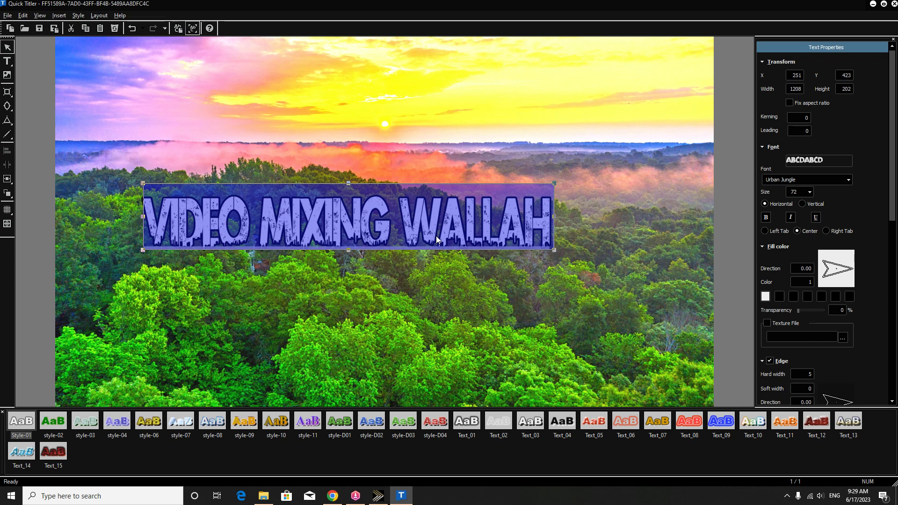
key("Delete")
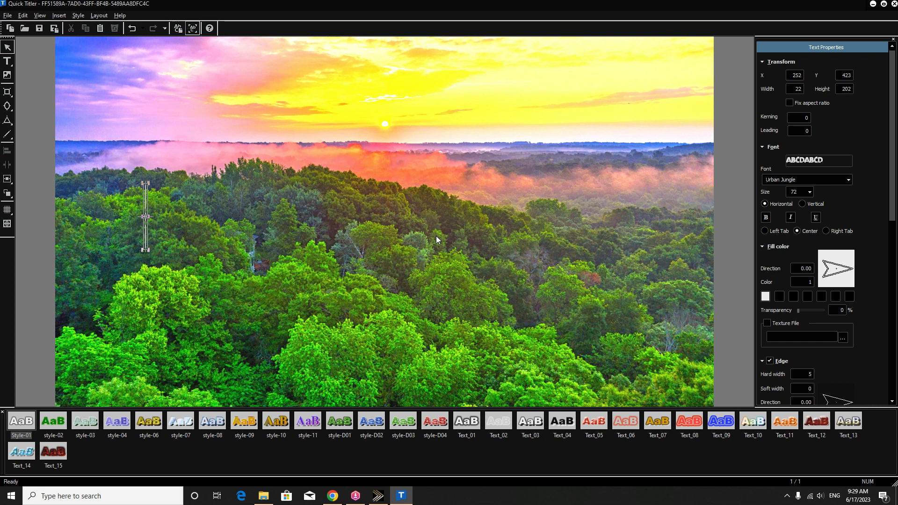
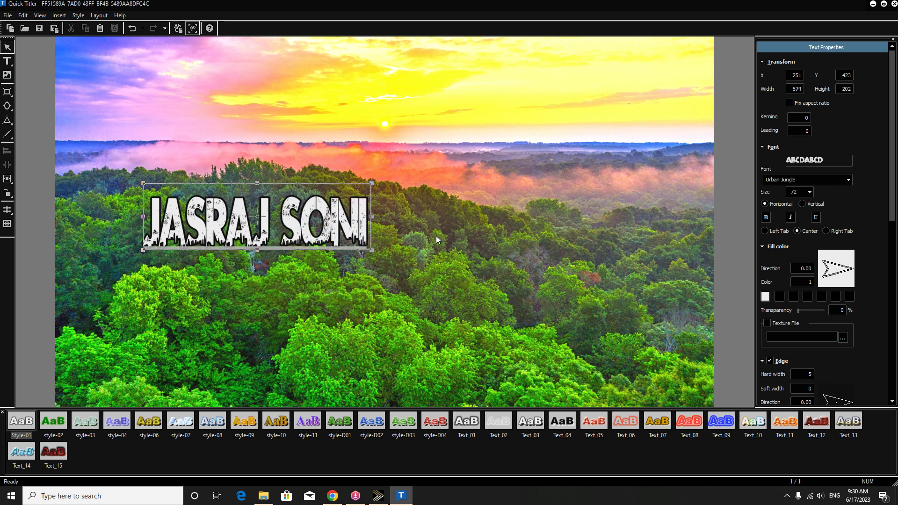
Step: Type the creator's name followed by 'MIXING POINT', save the title, and scrub to preview
type(" MIXIN")
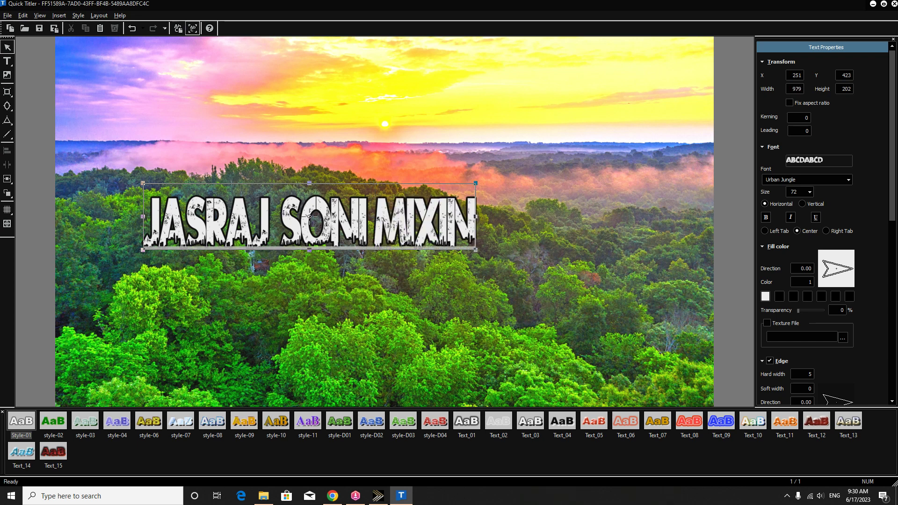
type("G POINT")
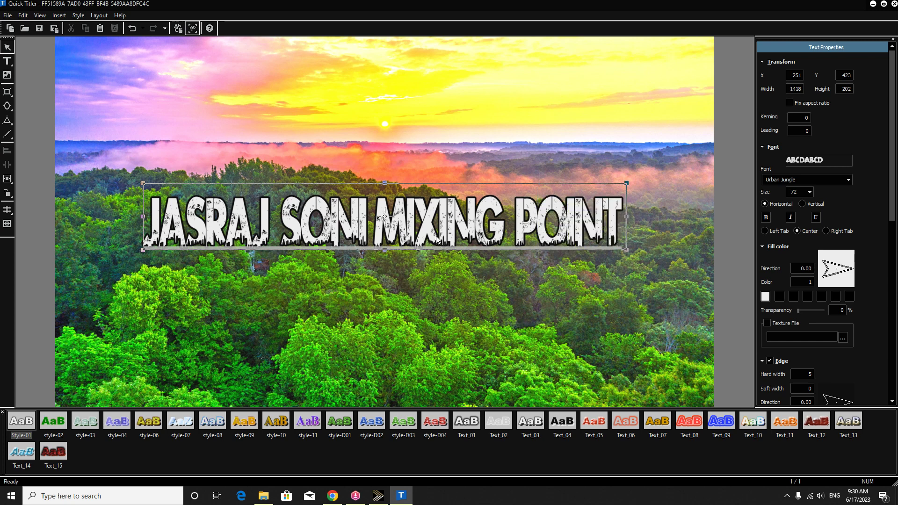
key("ctrl+s")
left_click_drag(140, 281, 107, 301)
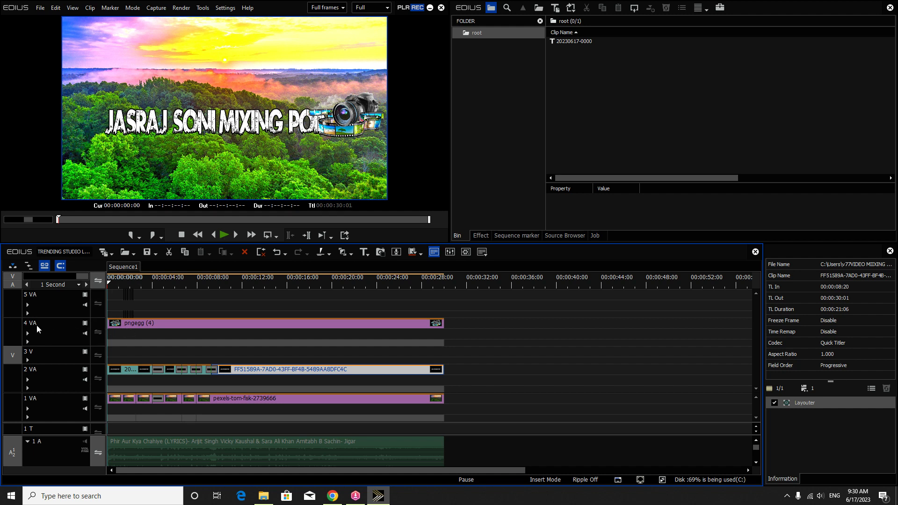
Step: Use Layouter to move the pngegg camera graphic on 4 VA up to the top-right
left_click(161, 323)
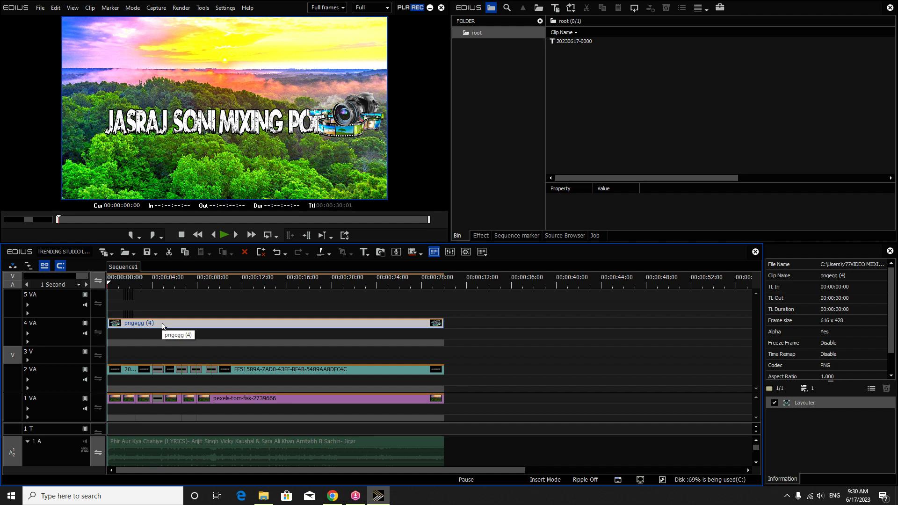
left_click(808, 405)
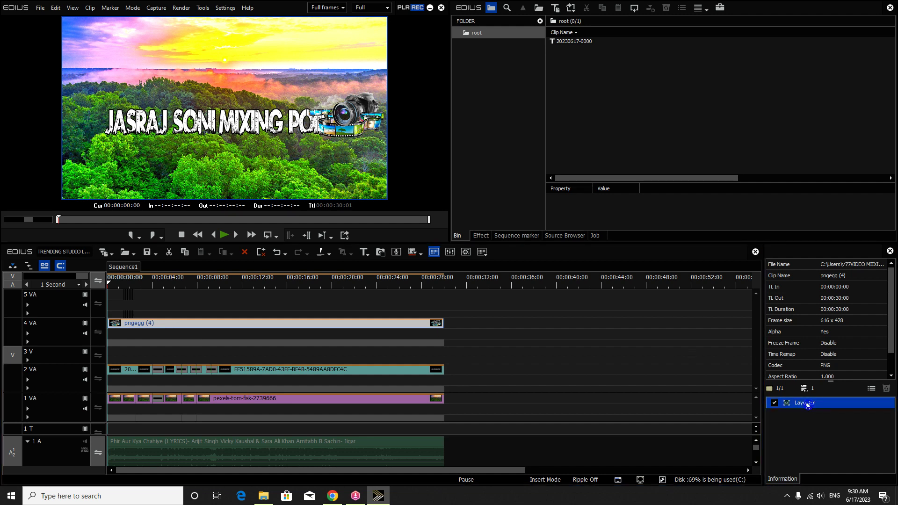
double_click(808, 405)
left_click_drag(658, 189, 652, 160)
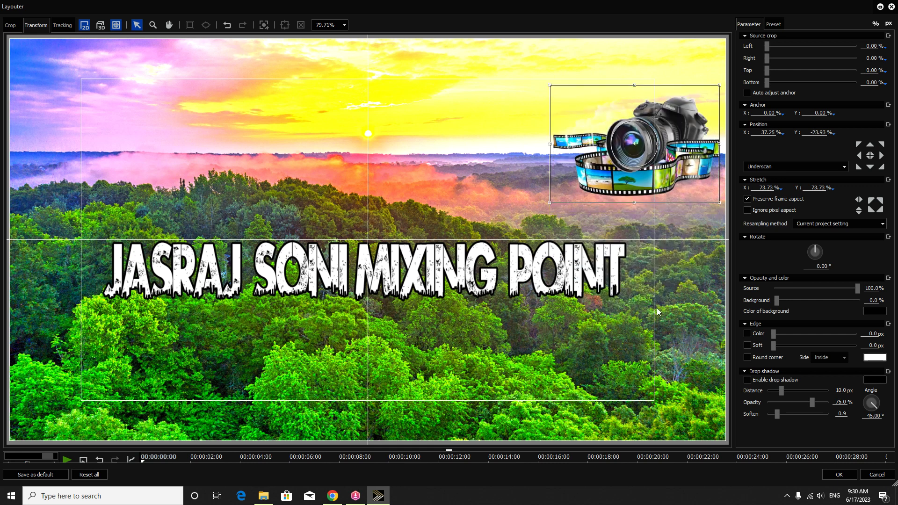
left_click(835, 475)
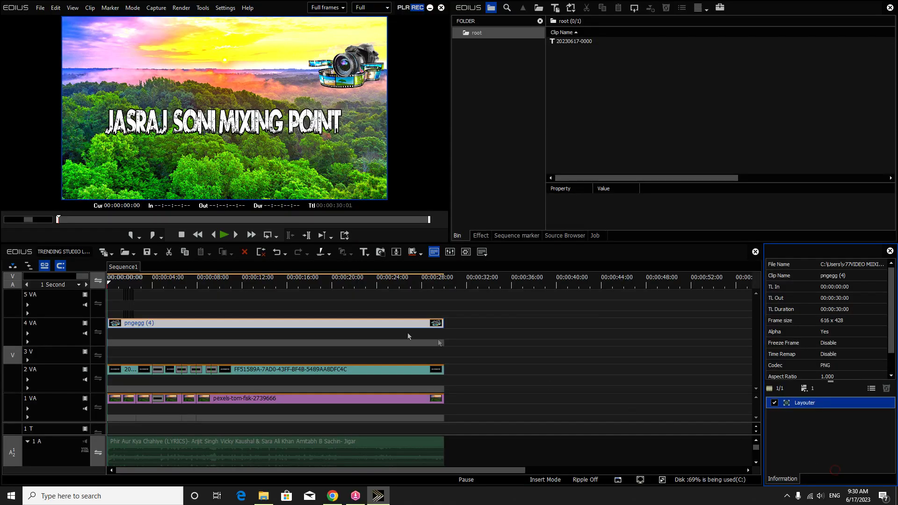
Step: Play back the sequence and select the old song clip on track 1 A
key("space")
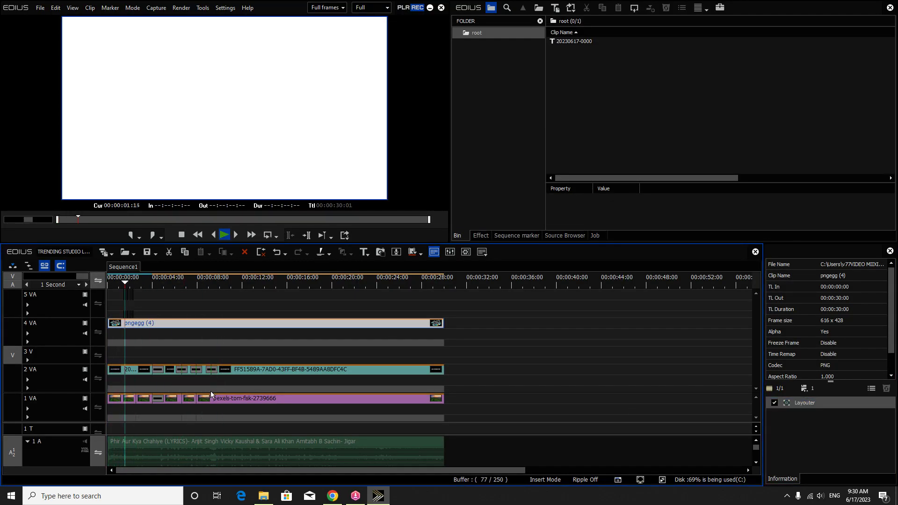
key("space")
left_click(224, 452)
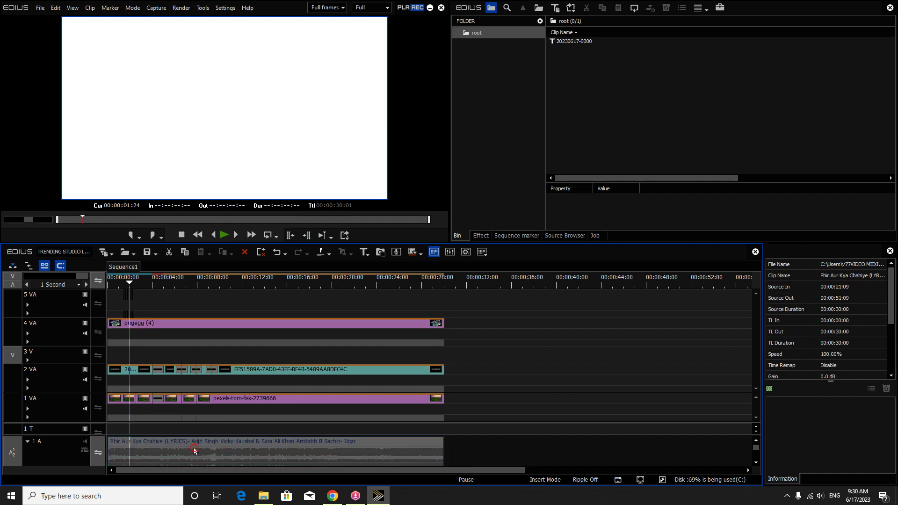
Step: Import the Rajputi song MP3, place it on track 1 A, and rewind to the start
double_click(616, 118)
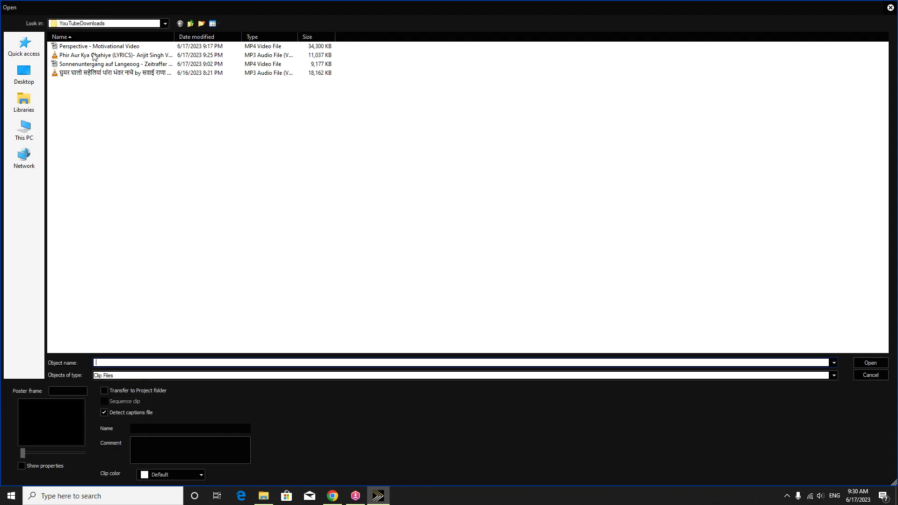
double_click(89, 73)
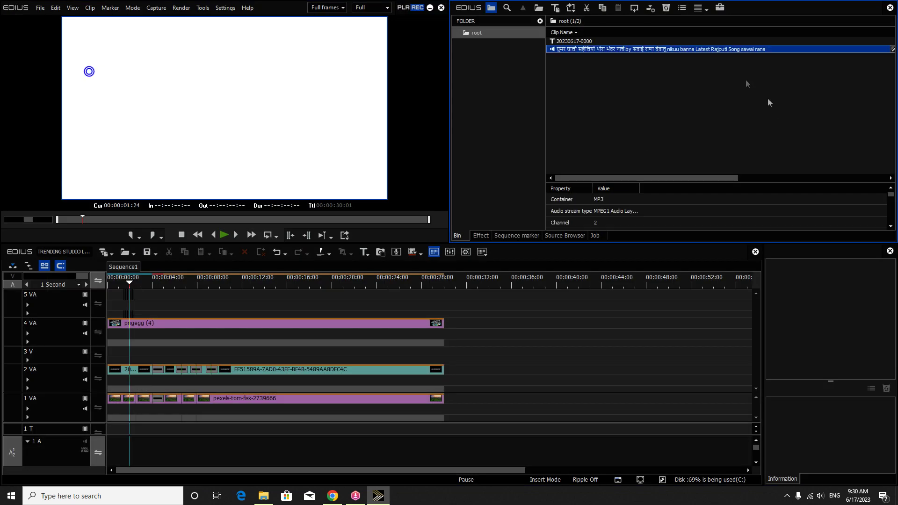
left_click_drag(596, 49, 117, 453)
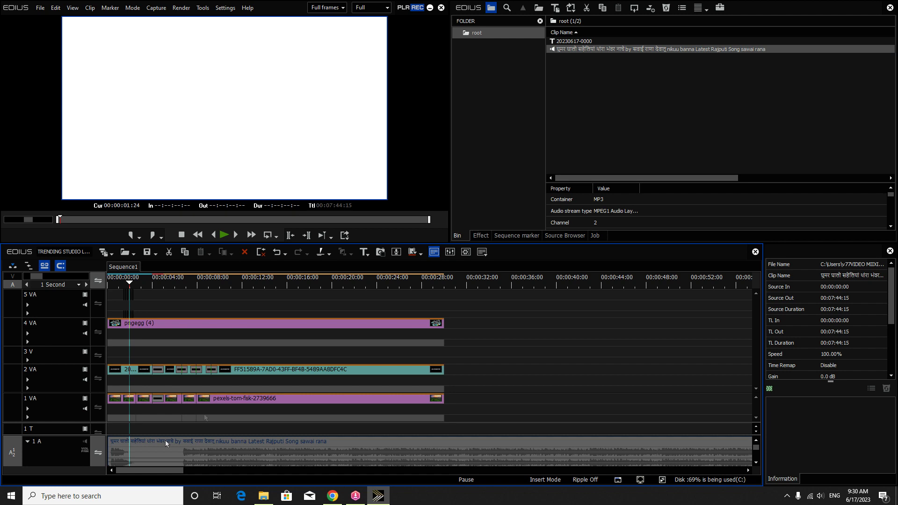
left_click(250, 280)
left_click(354, 282)
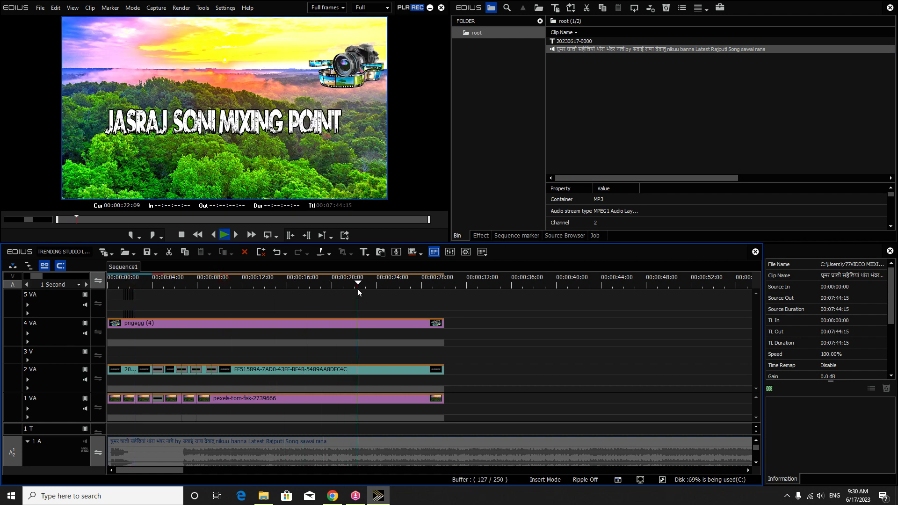
left_click(217, 282)
left_click_drag(218, 294, 109, 293)
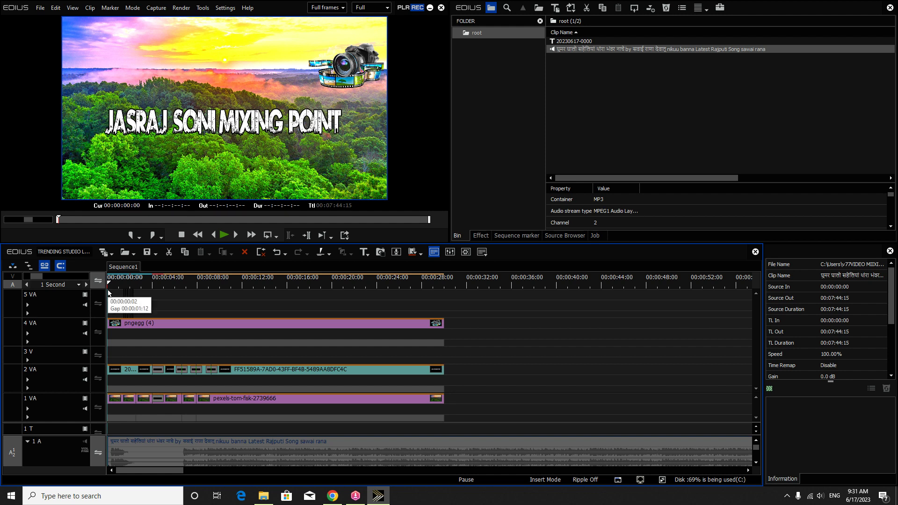